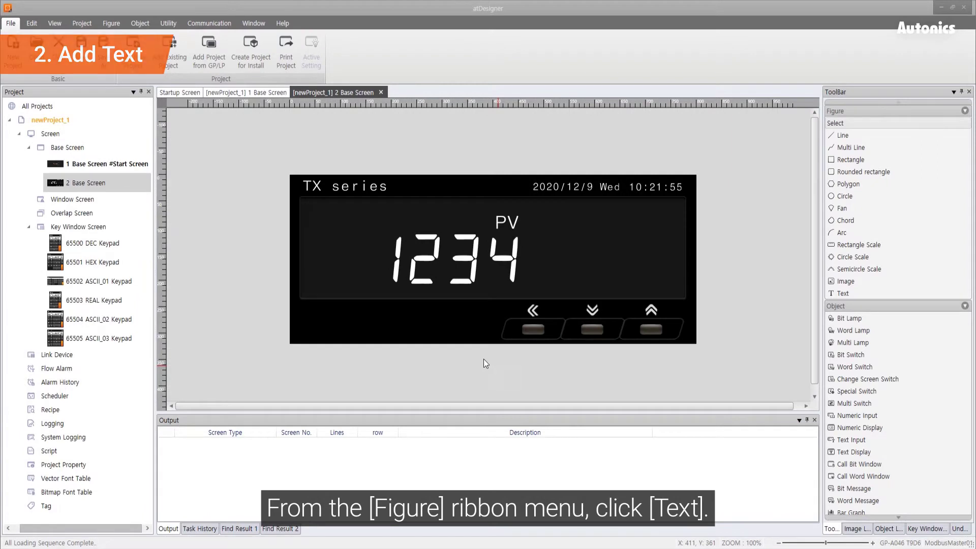
Draw a new text box at the upper right of the display.
click(111, 24)
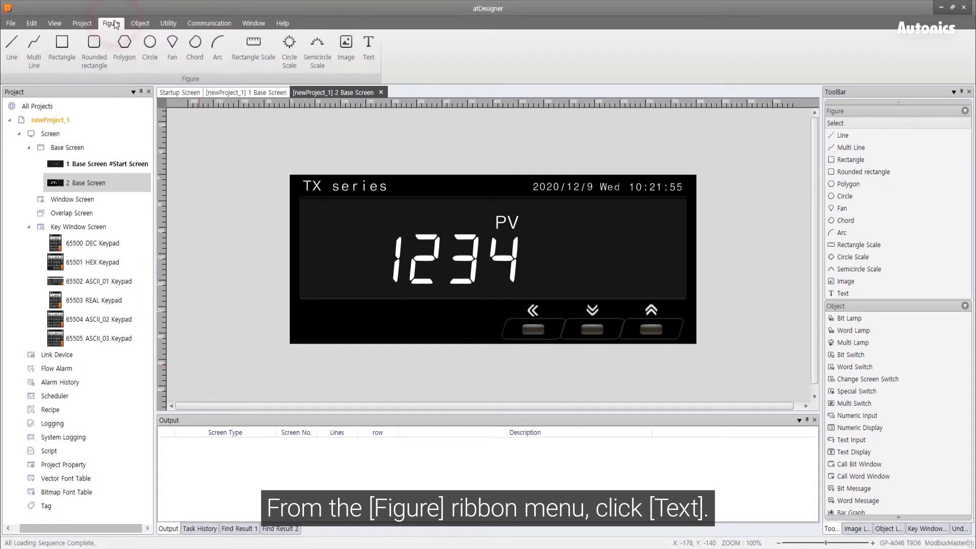
click(370, 54)
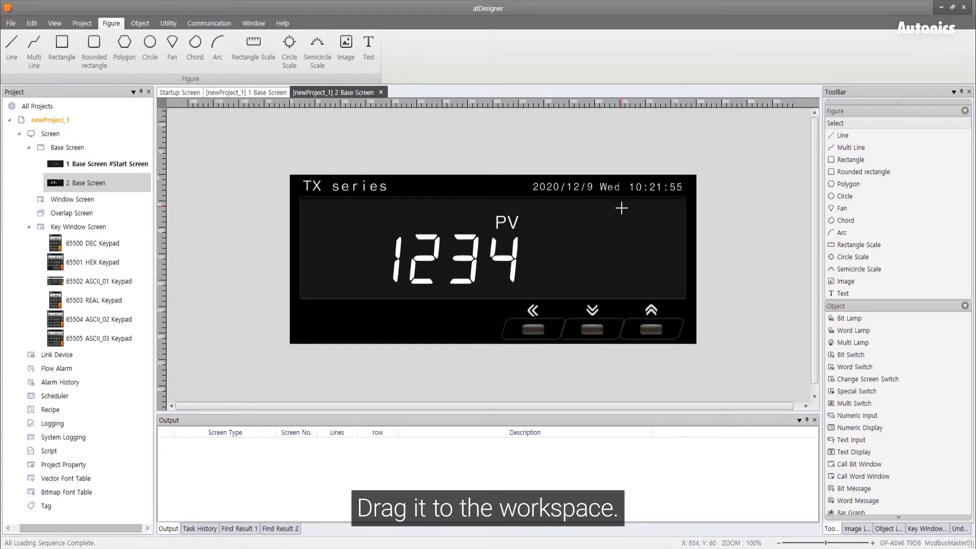
drag(623, 210, 670, 238)
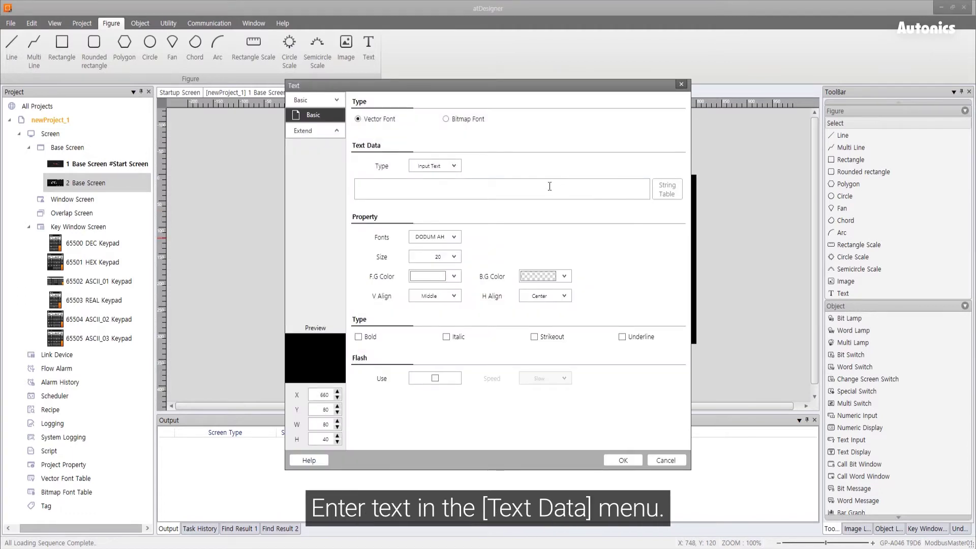
Enter 'SV' as the label text at size 36.
click(548, 186)
text(S)
text(V)
click(455, 260)
text(36)
click(485, 259)
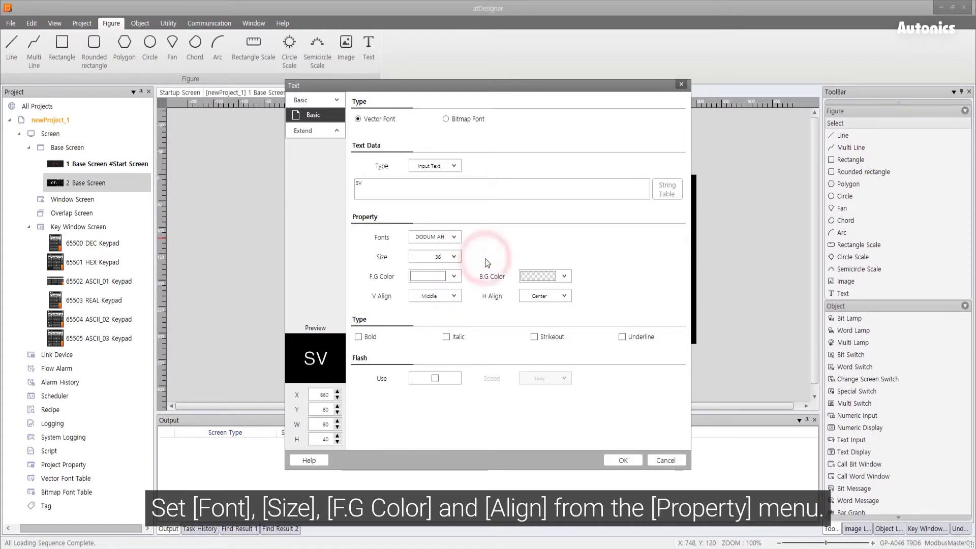
Make the SV text green and right-aligned.
click(454, 277)
click(458, 379)
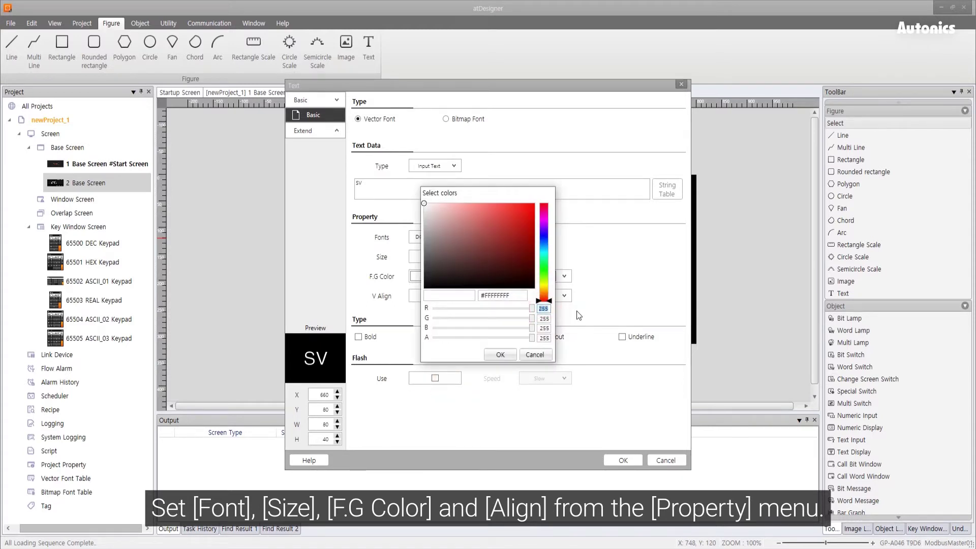
text(33)
key(Tab)
text(230)
key(Tab)
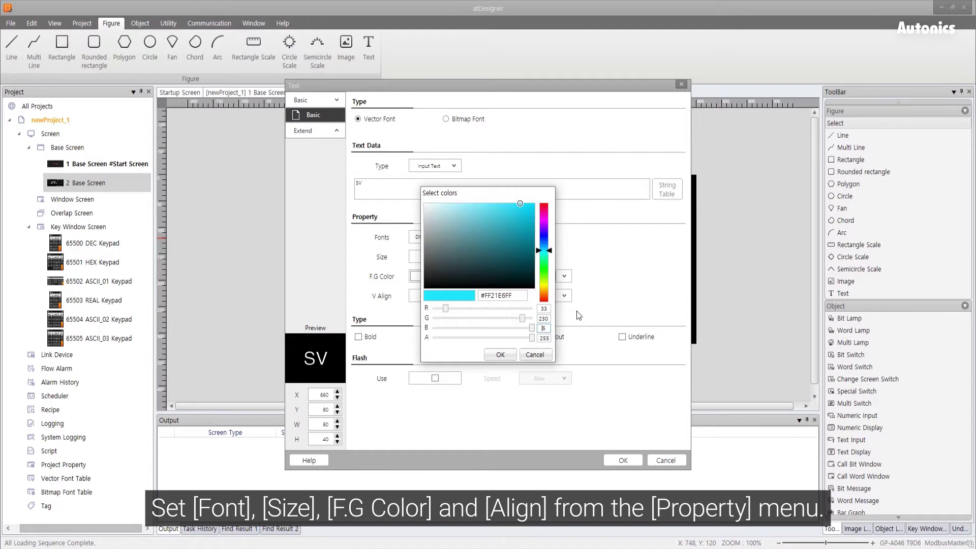
text(0)
click(501, 354)
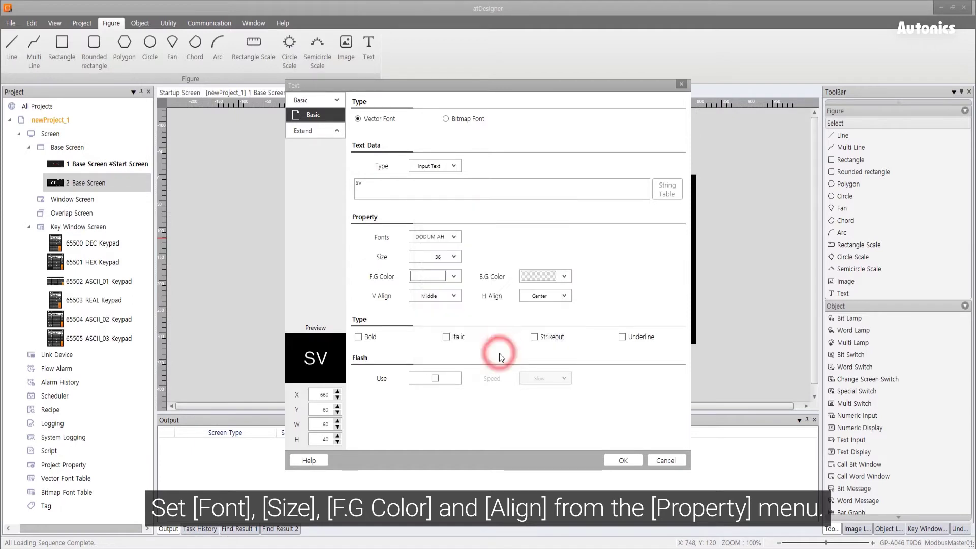
click(566, 298)
click(549, 335)
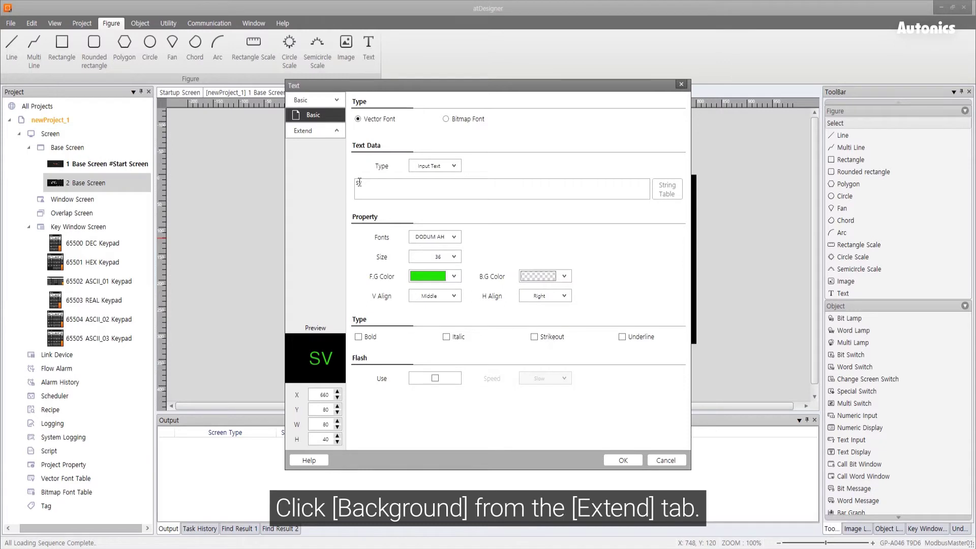
Set the SV text's background fill form to None.
click(337, 131)
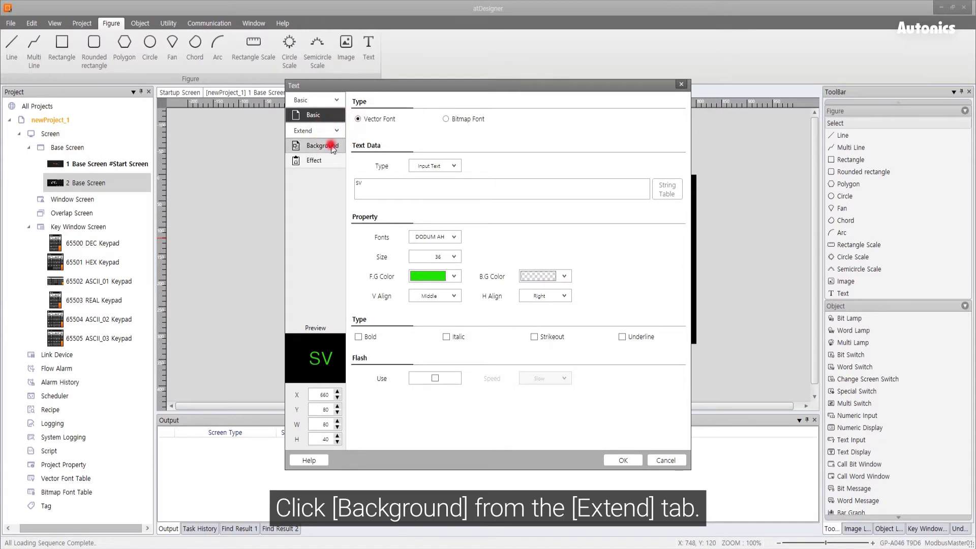
click(331, 145)
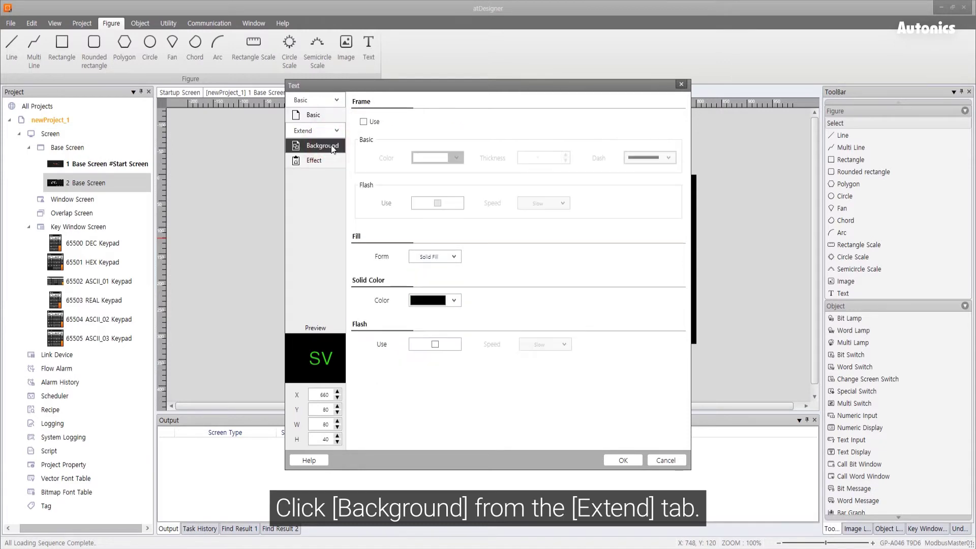
click(453, 258)
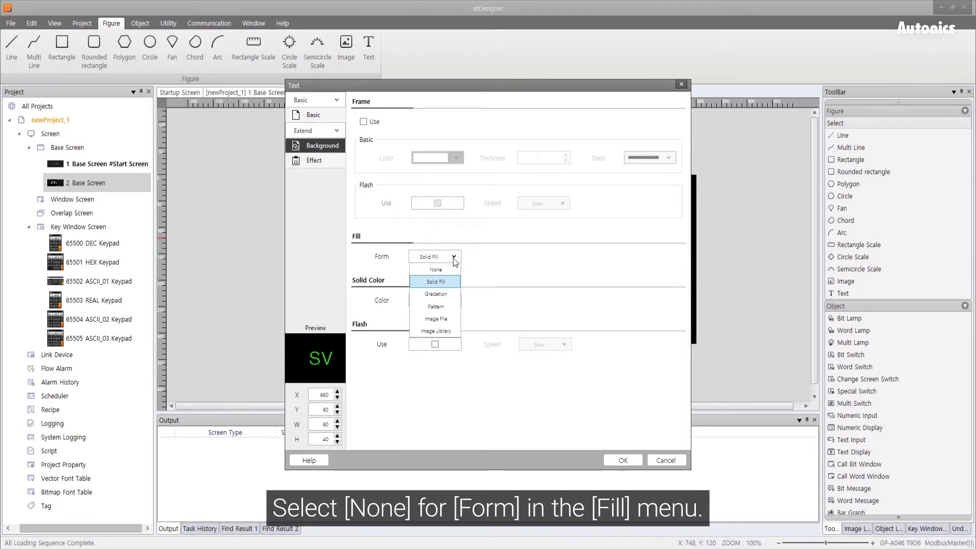
click(444, 270)
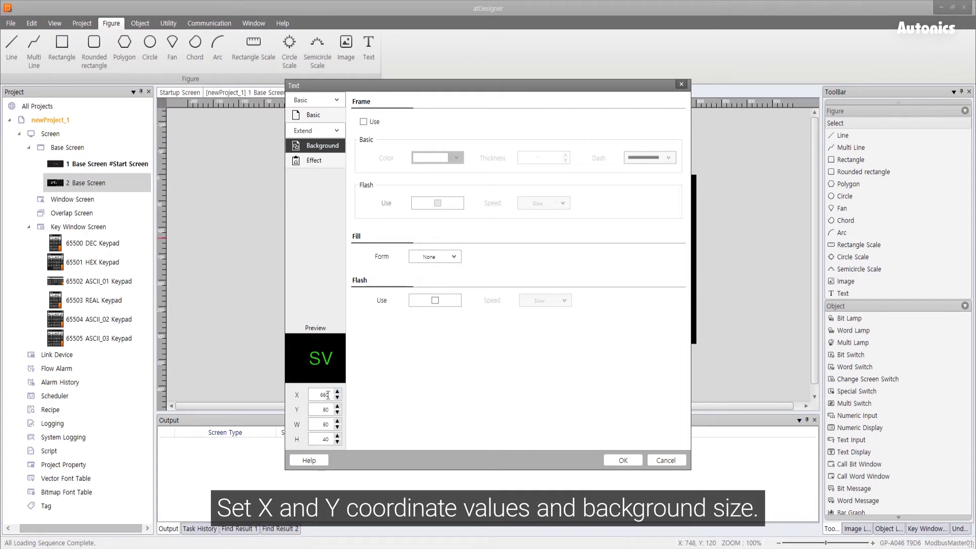
Set the SV label's Y to 60, width to 100 and height to 60.
double_click(327, 394)
key(Tab)
text(60)
key(Tab)
text(100)
key(Tab)
text(60)
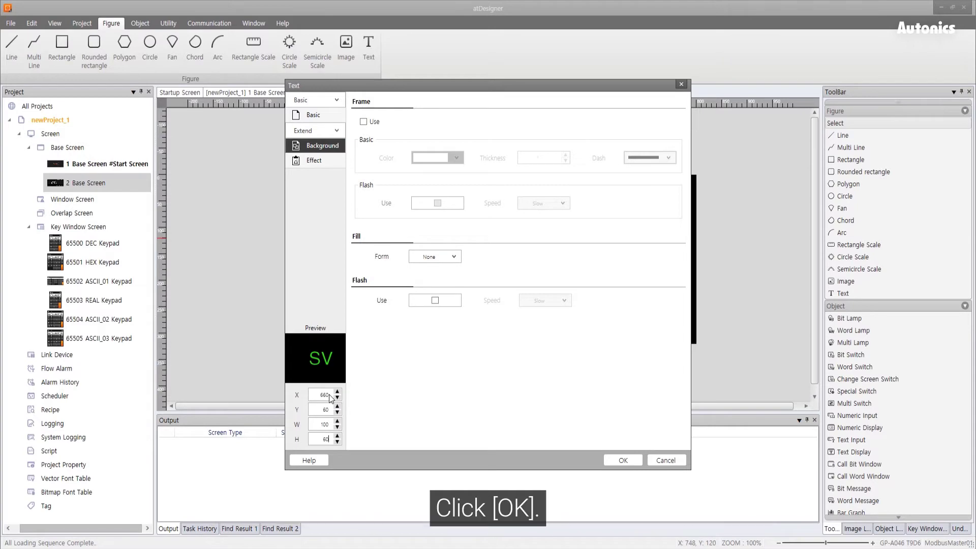
Apply the SV label and draw a numeric input area below the PV label.
click(621, 460)
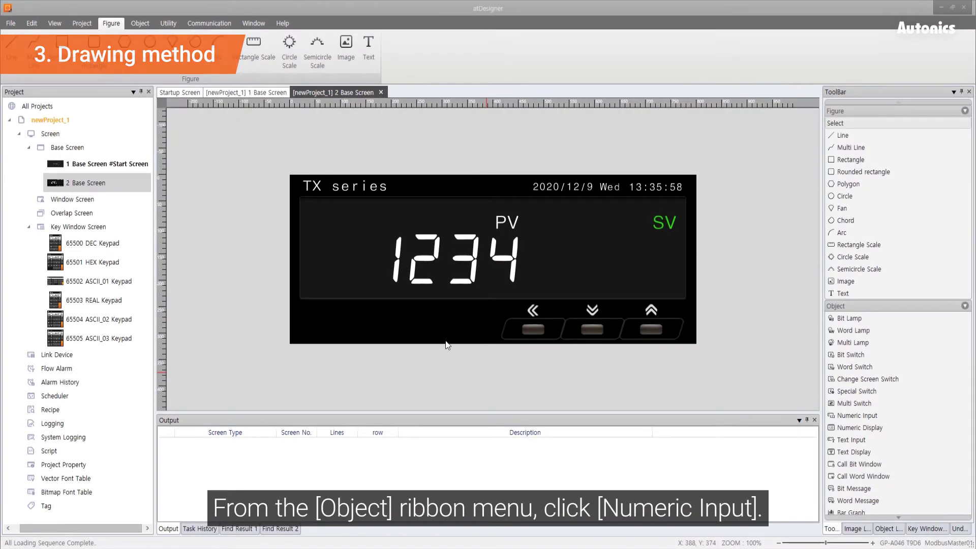
click(140, 24)
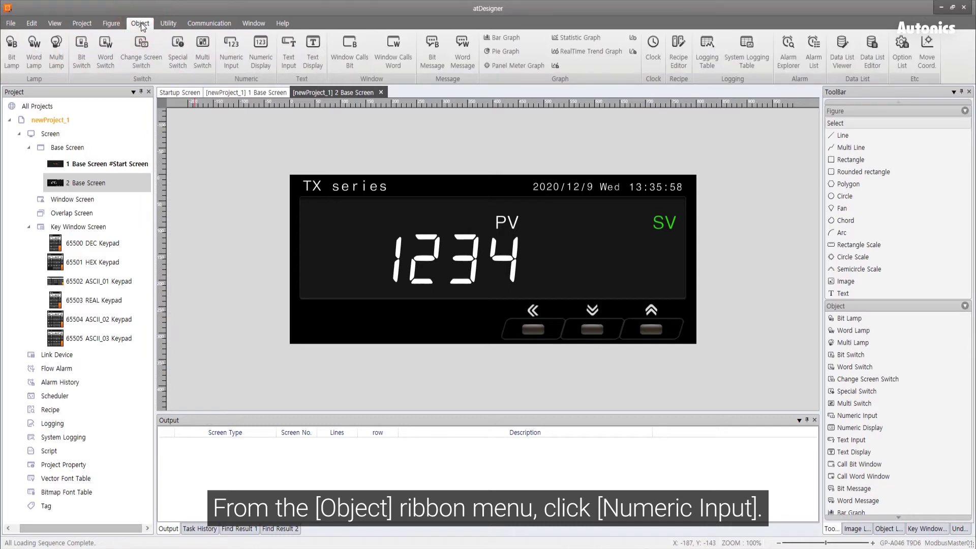
click(225, 55)
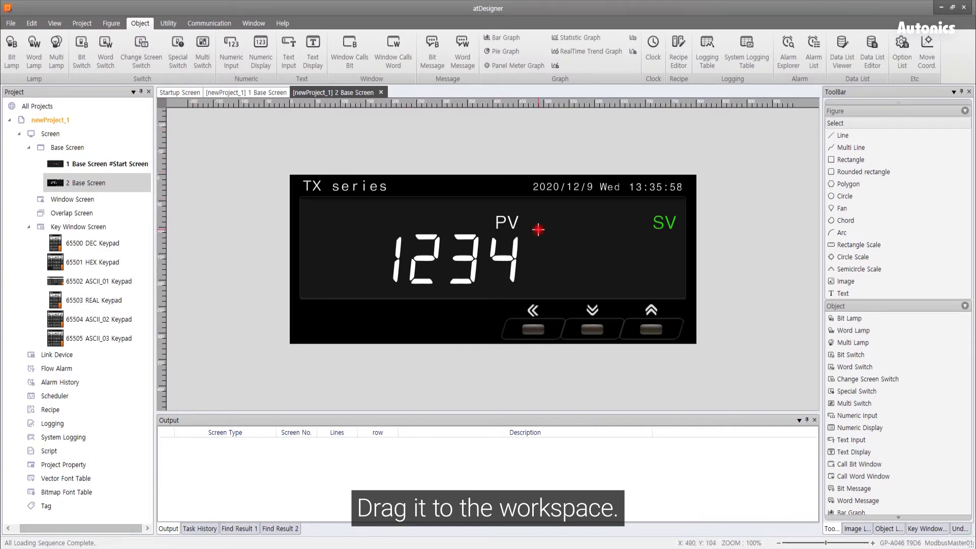
drag(537, 229, 674, 291)
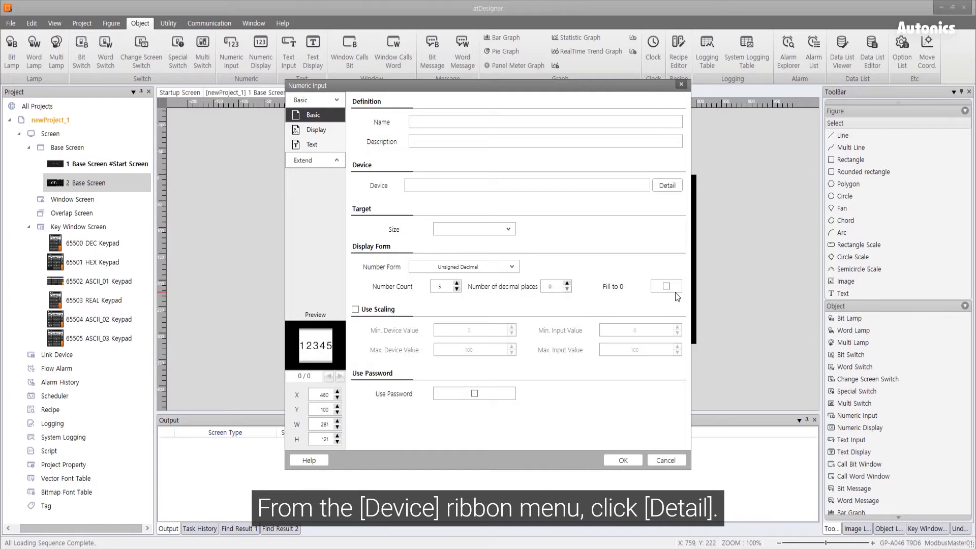
Link the numeric input to 1:1:400001 on the [CH1] ModbusMaster_01 channel.
click(664, 186)
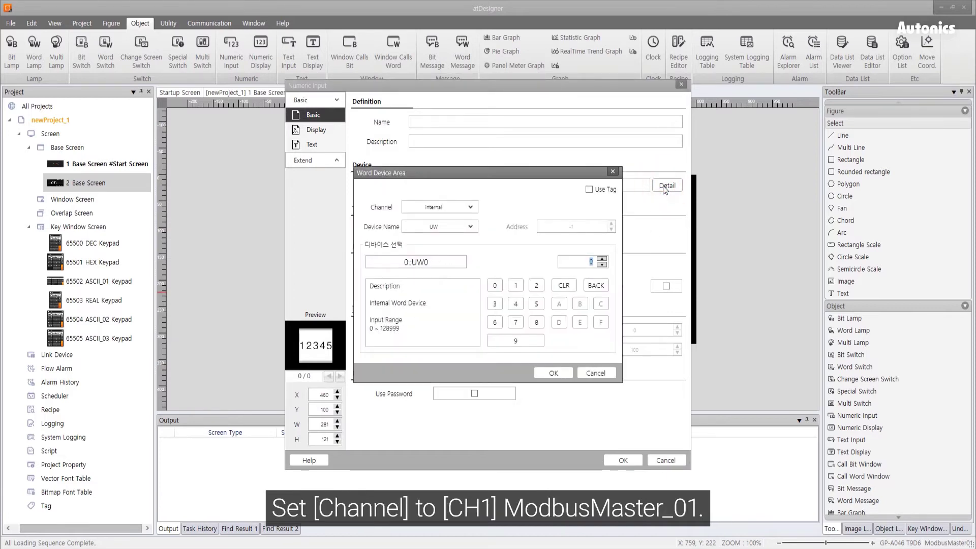
click(471, 207)
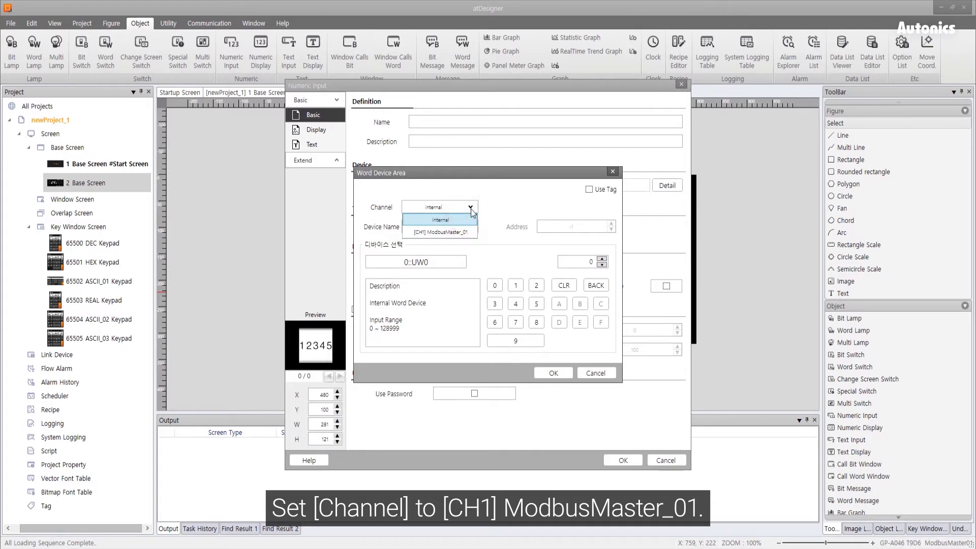
click(469, 231)
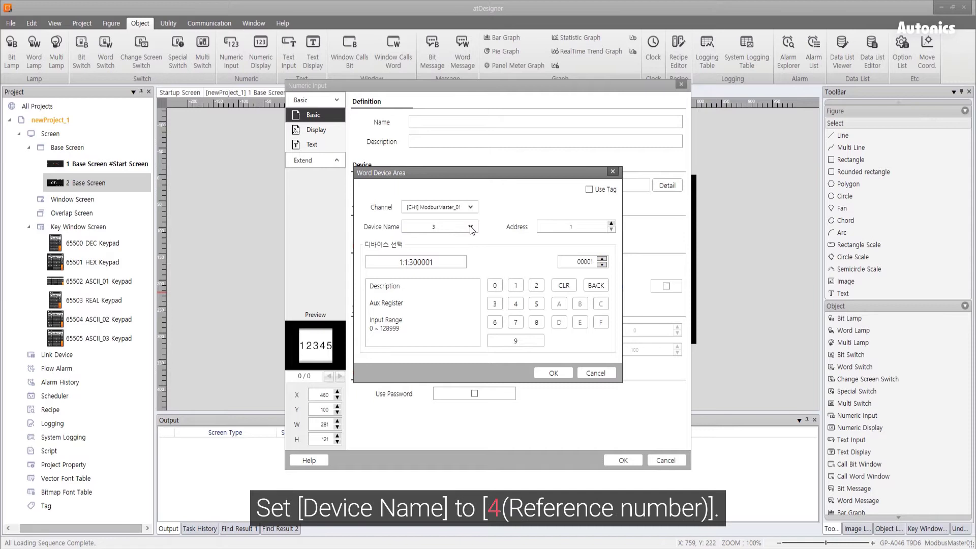
click(470, 226)
click(459, 251)
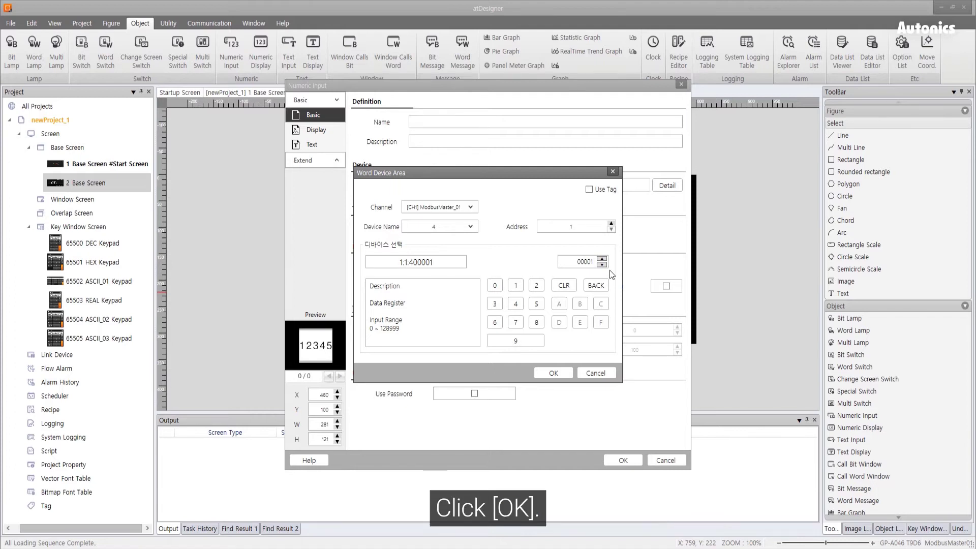
click(553, 373)
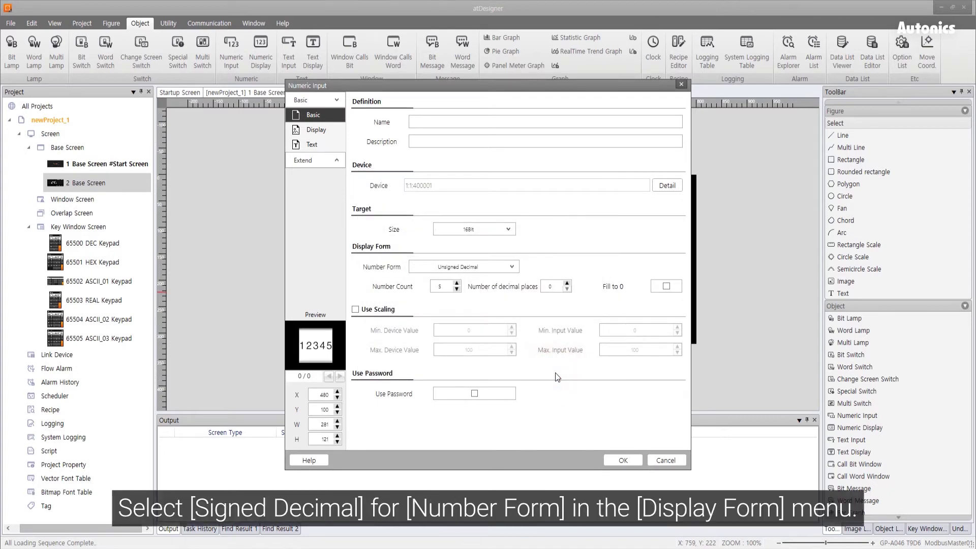
Set the numeric input to Signed Decimal with a Number Count of 4.
click(511, 268)
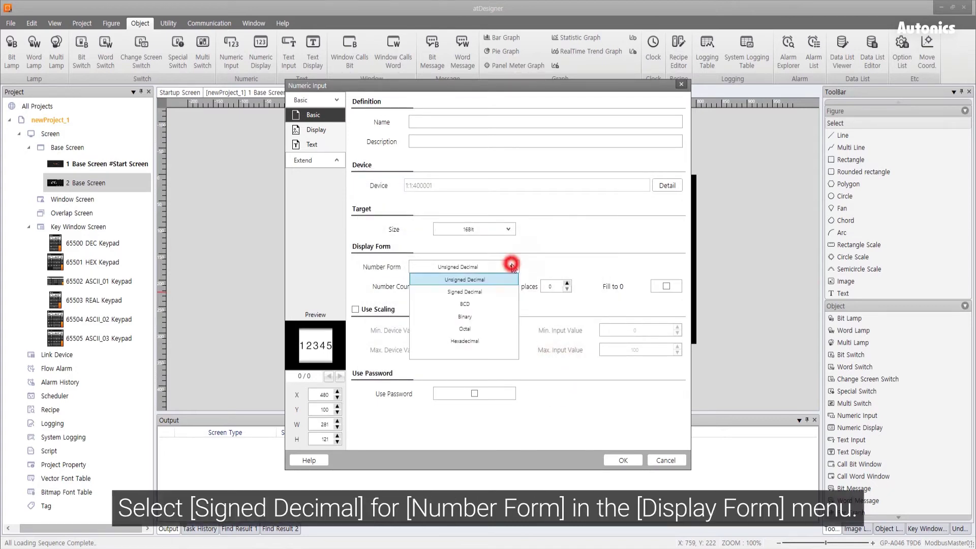
click(497, 294)
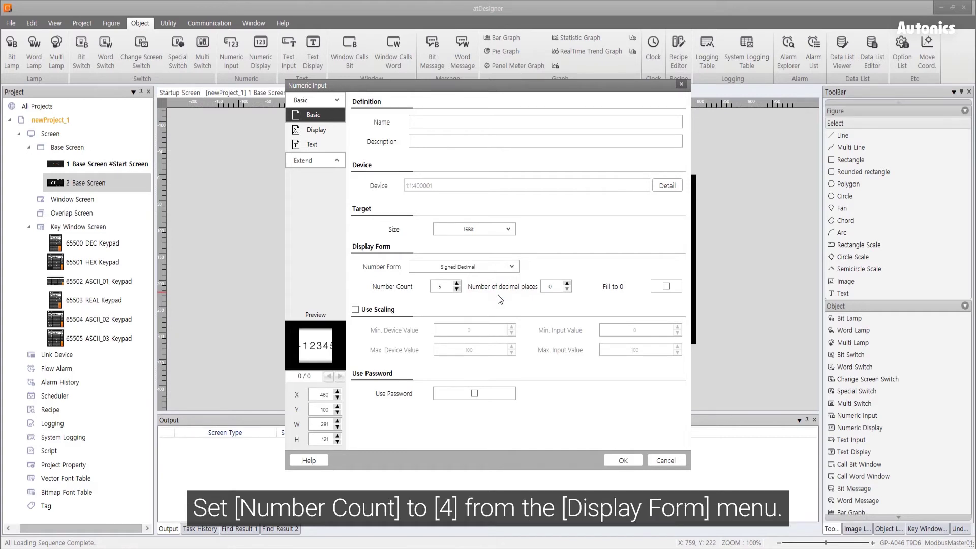
click(456, 289)
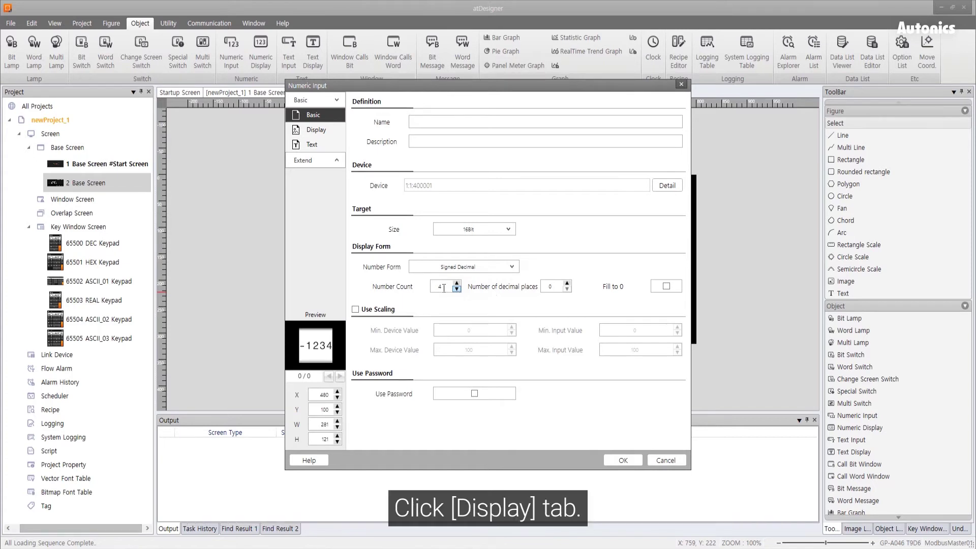
Set the numeric input's Fill Form to None.
click(316, 131)
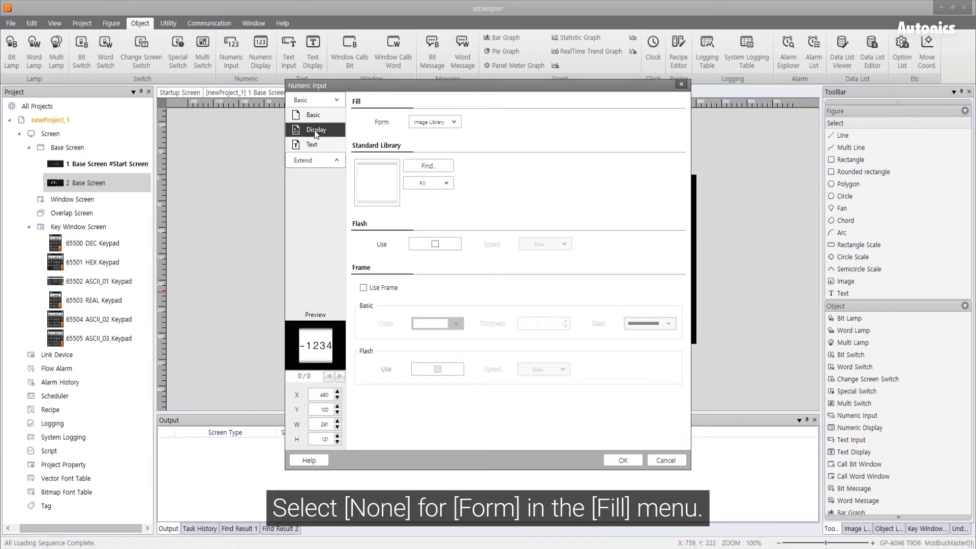
click(453, 124)
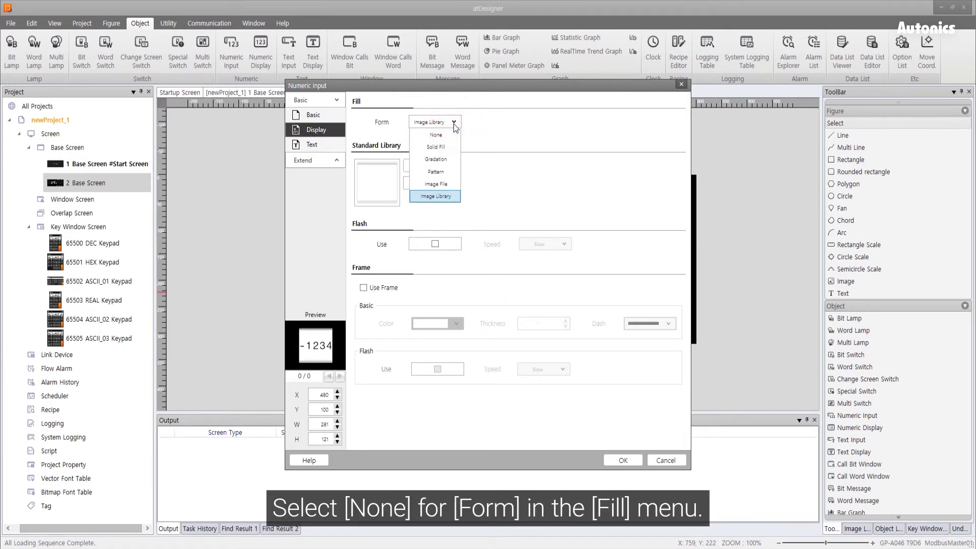
click(449, 136)
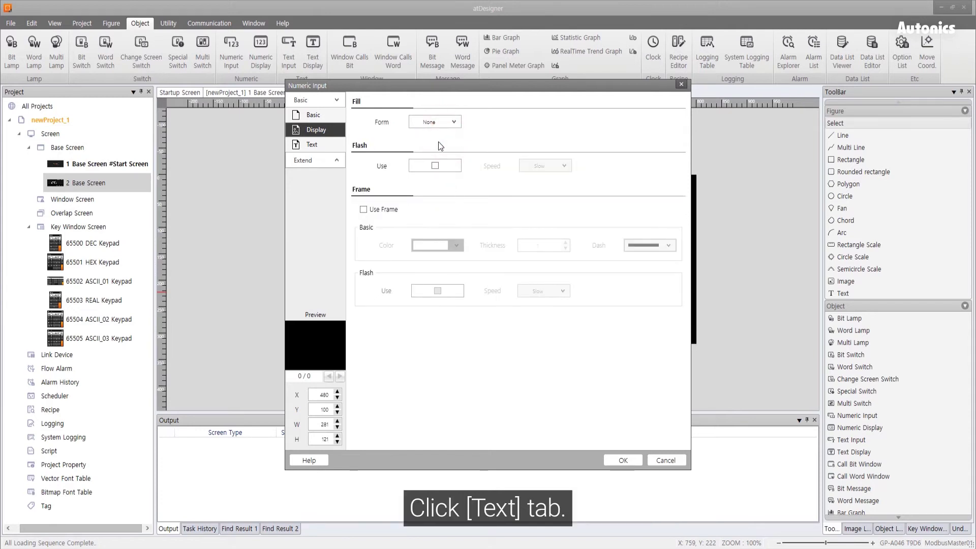
Set the numeric input digits to the 7 SEGMENT font at size 130.
click(323, 147)
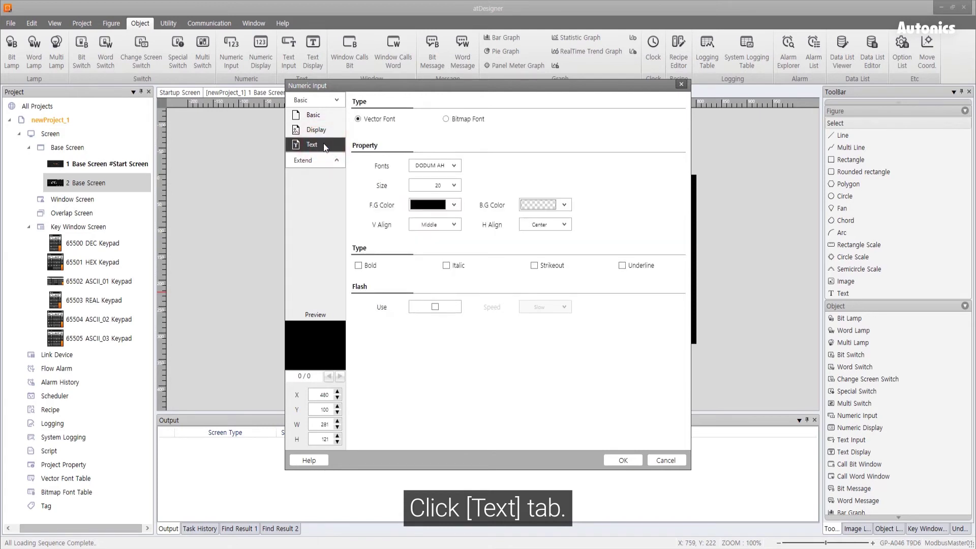
click(454, 166)
click(442, 177)
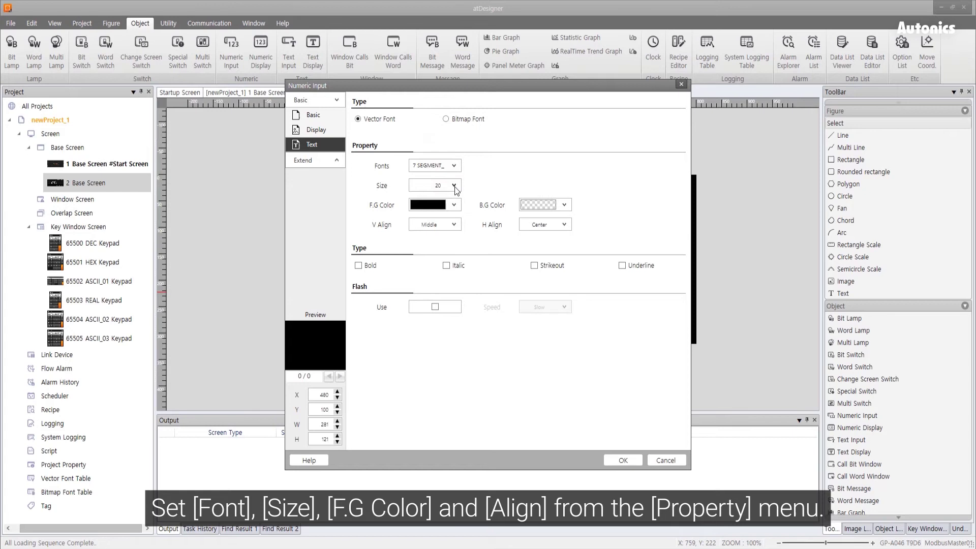
click(453, 185)
text(130)
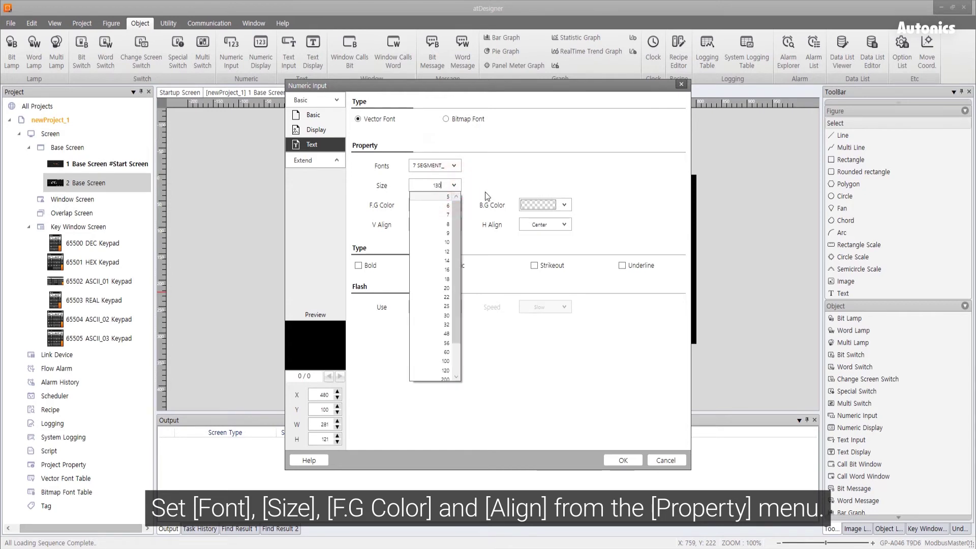
click(483, 194)
Colour the digits green (R33, G230) and right-align them.
click(453, 206)
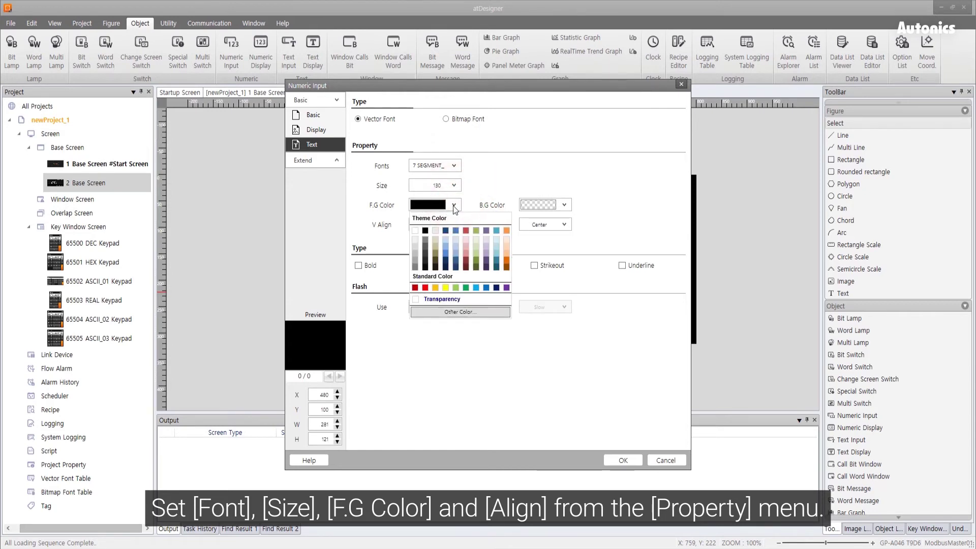
click(453, 310)
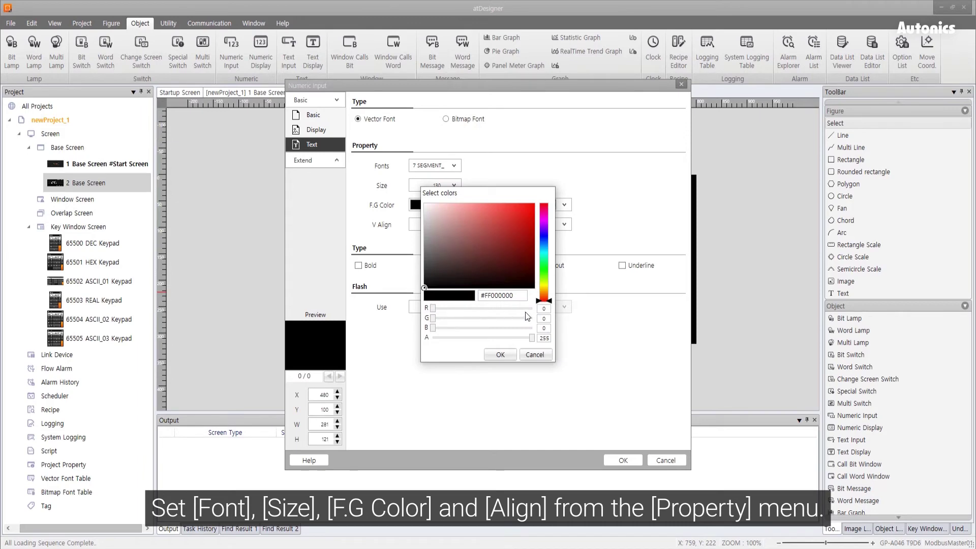
click(543, 309)
text(33)
key(Tab)
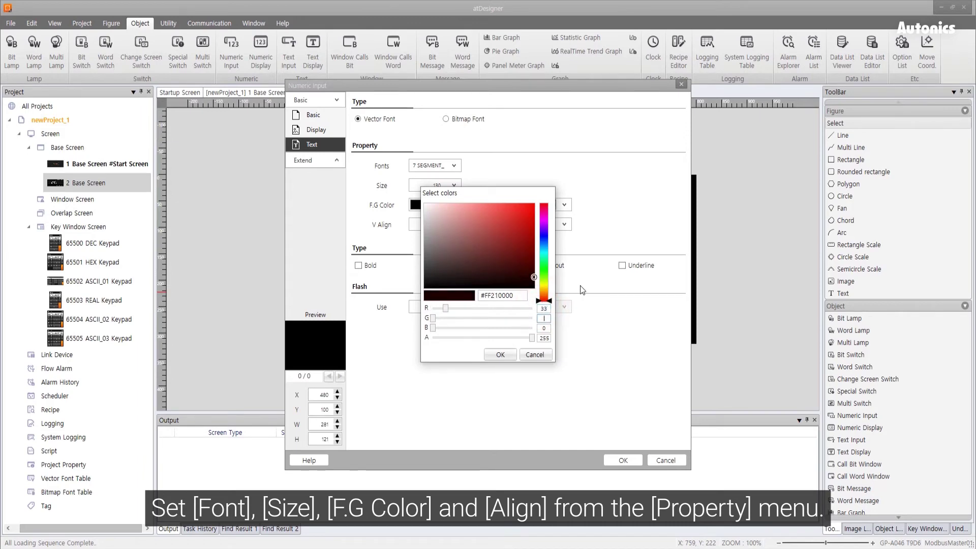
text(230)
click(504, 356)
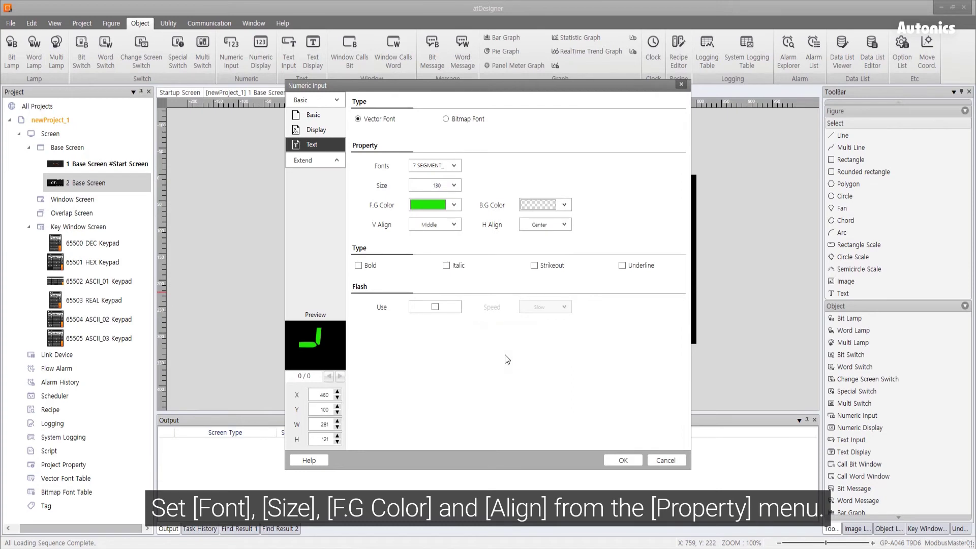
click(563, 225)
click(543, 254)
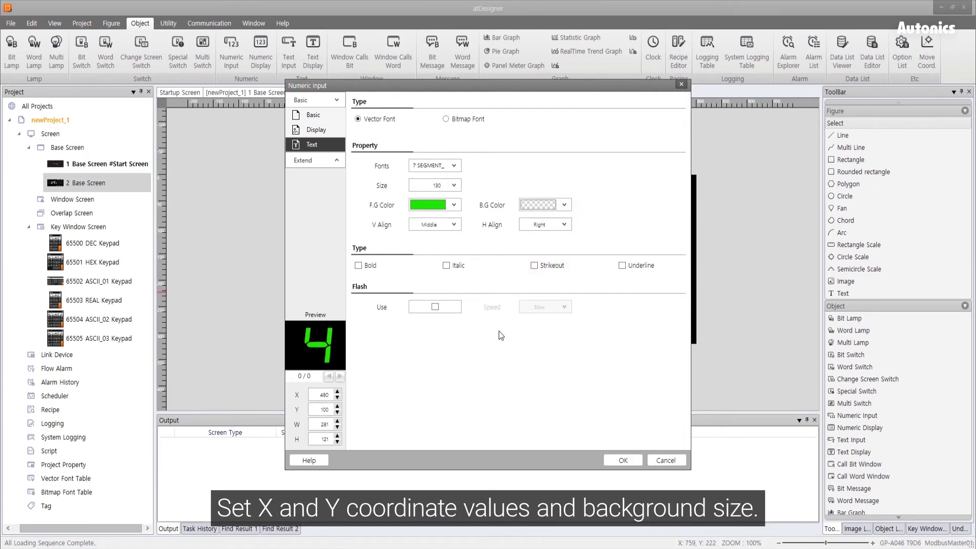
Position the SV readout at X 510, Y 110, size 250 by 100, and apply.
double_click(323, 394)
text(510)
key(Tab)
text(110)
key(Tab)
text(250)
key(Tab)
text(100)
click(622, 459)
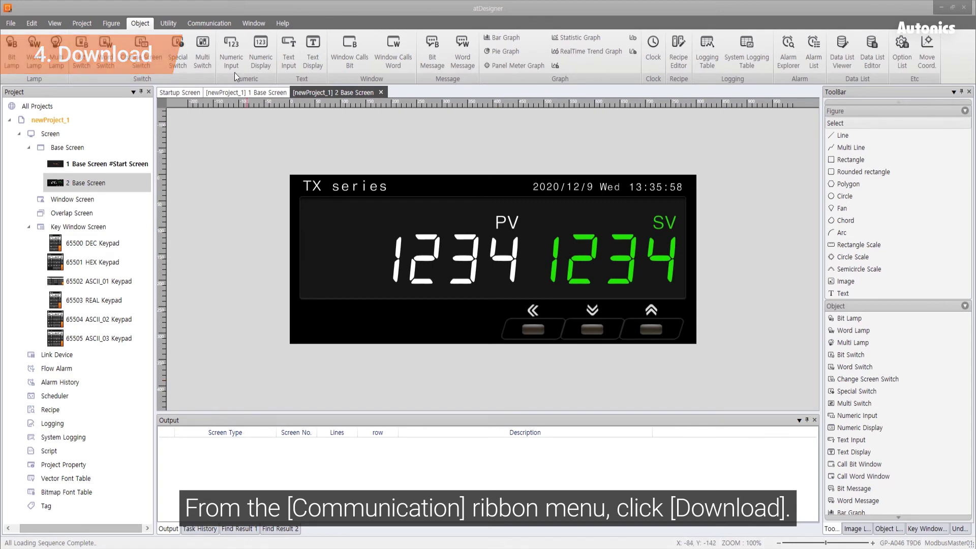
Download the project to the connected TX panel and acknowledge the completion message.
click(214, 25)
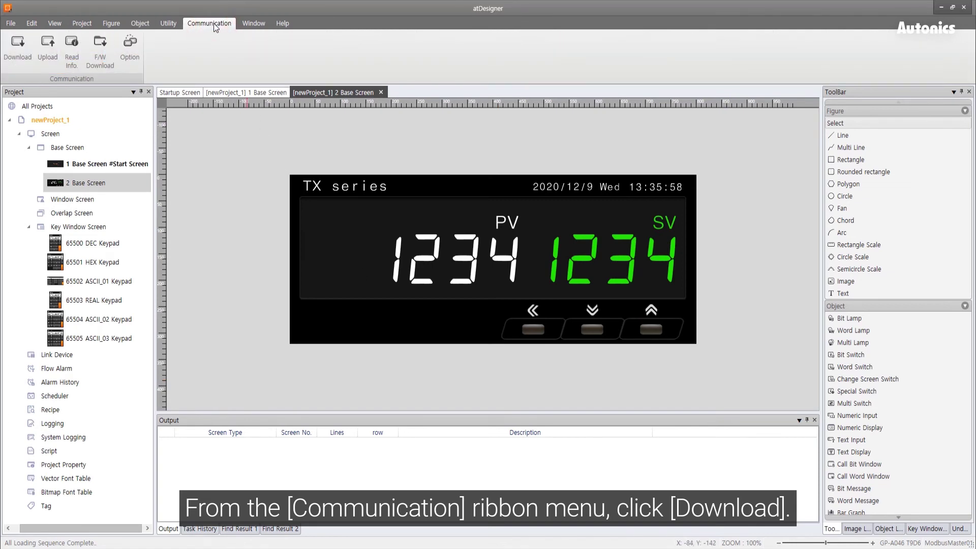
click(18, 46)
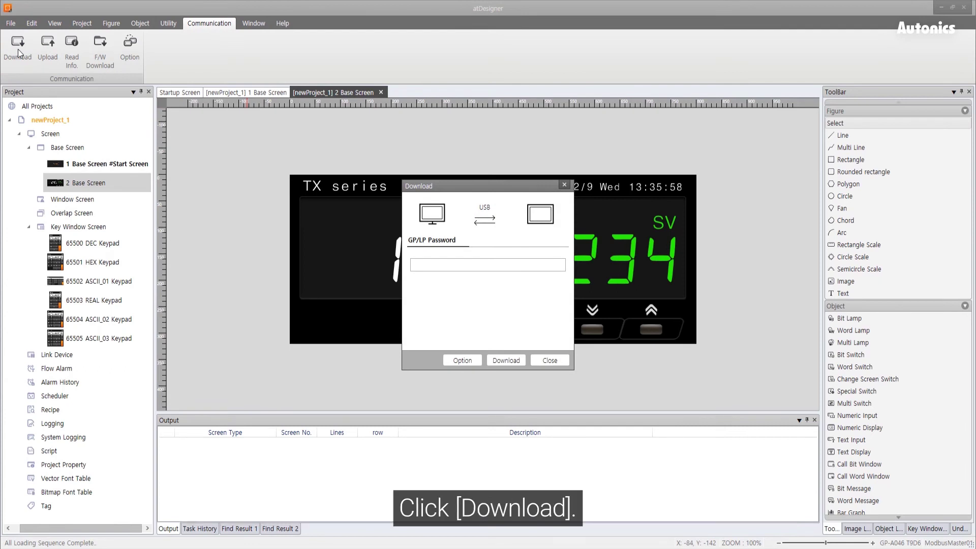
click(506, 360)
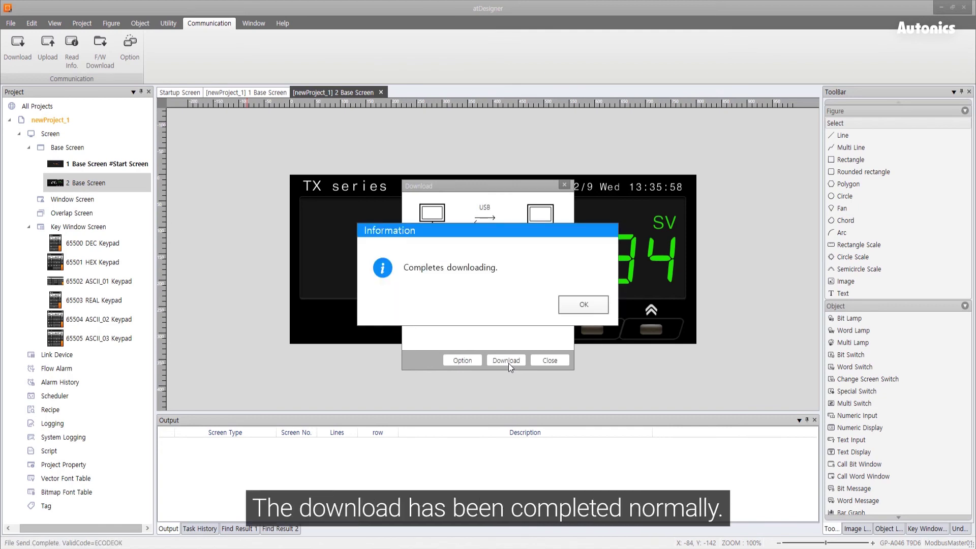
click(588, 309)
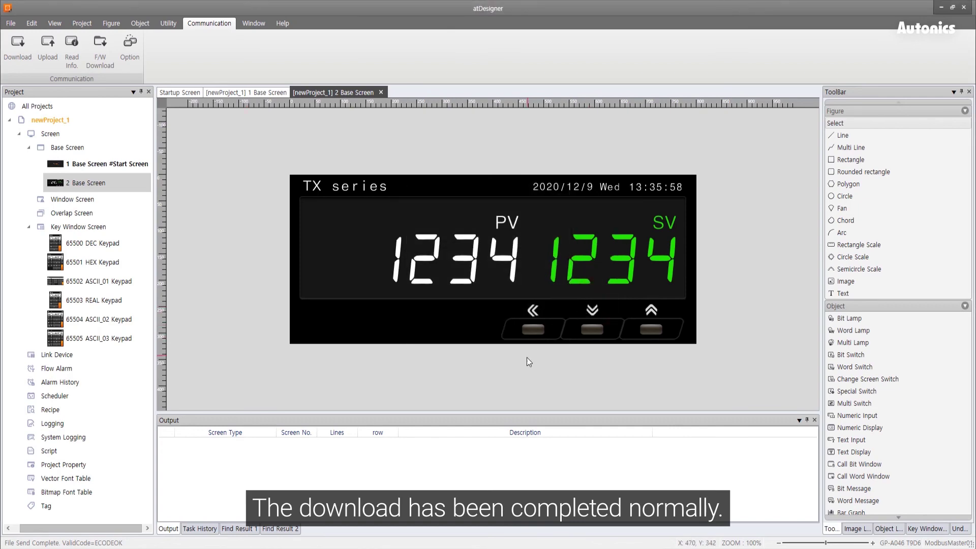